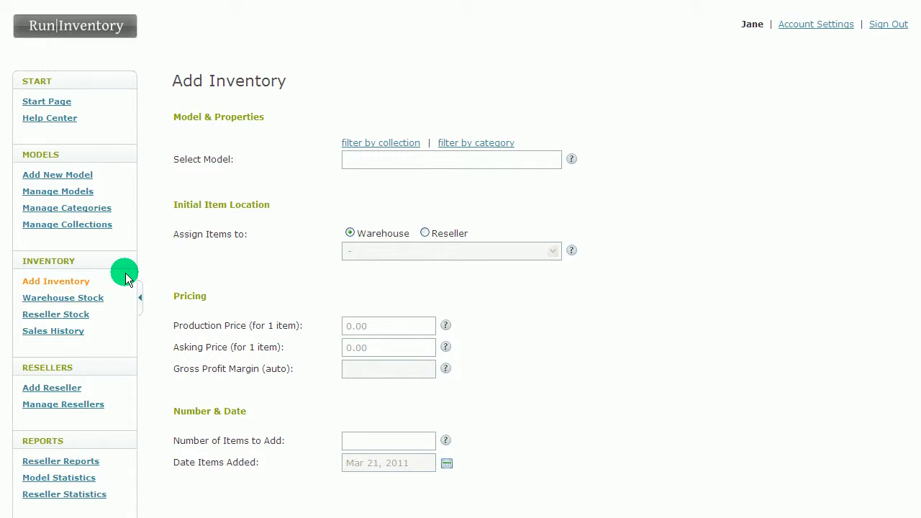
# Step: Choose model Dana for the new inventory, with size M and color red
pyautogui.click(374, 160)
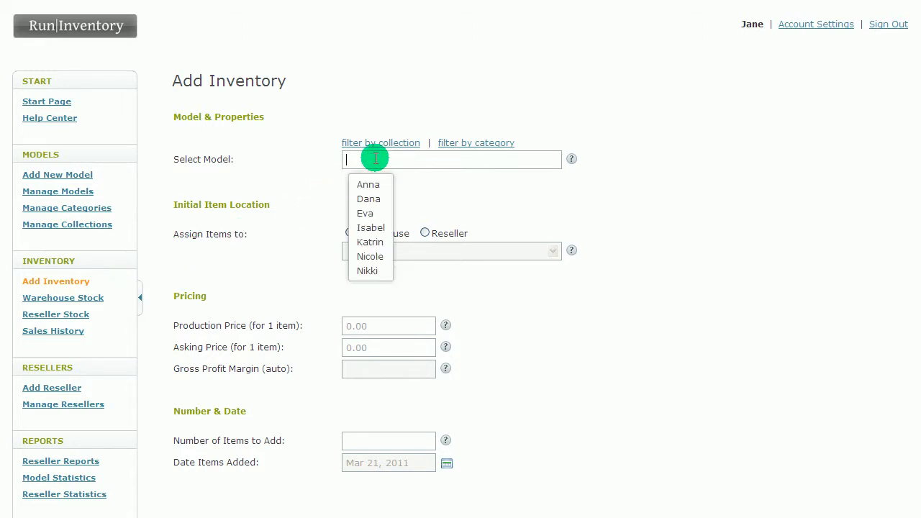
pyautogui.click(382, 200)
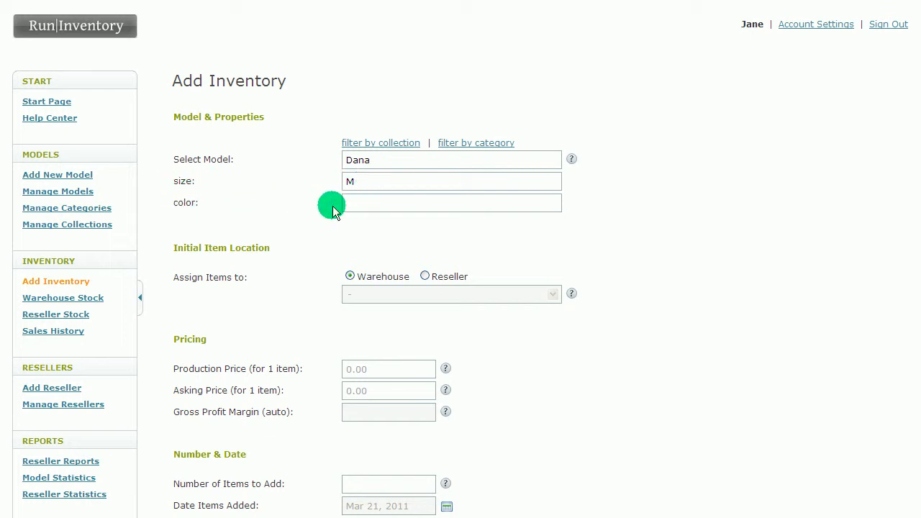
pyautogui.click(356, 205)
pyautogui.write('red')
# Step: Look through the reseller choices for the initial item location and return the assignment to Warehouse
pyautogui.scroll(-2, 430, 249)
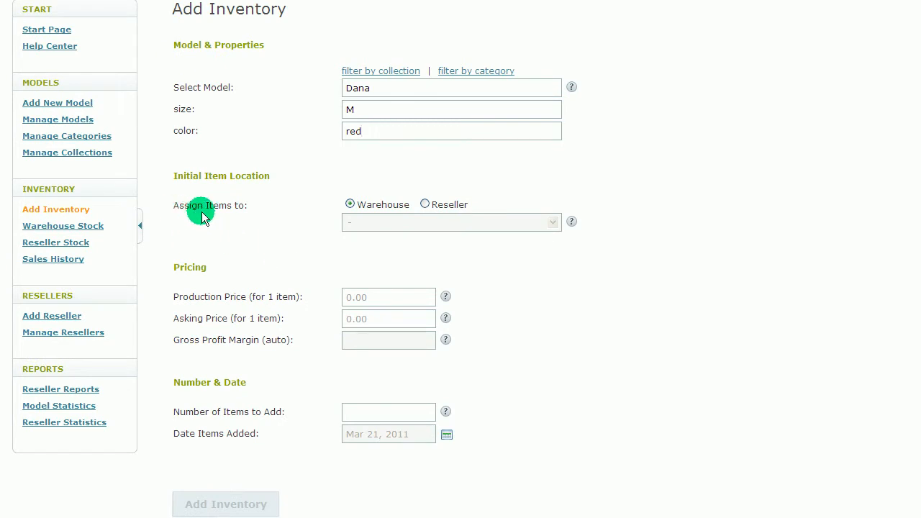
pyautogui.click(424, 205)
pyautogui.click(554, 223)
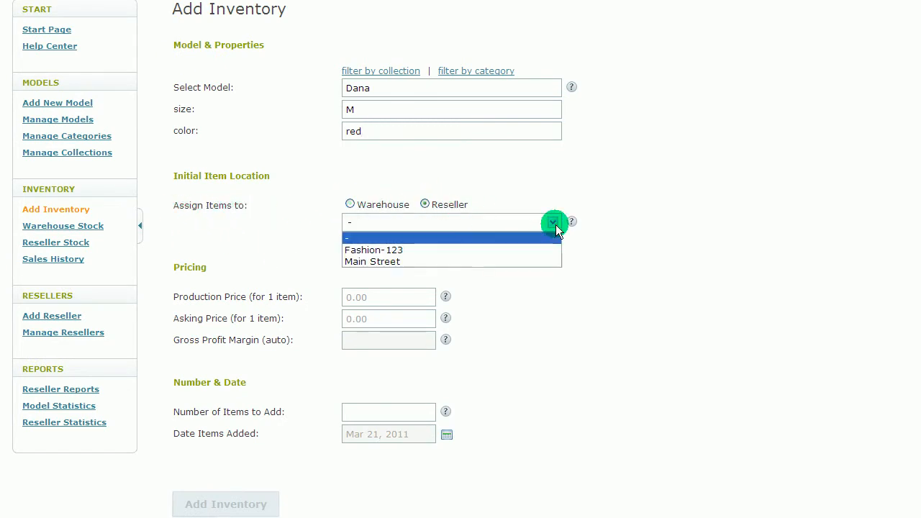
pyautogui.click(555, 224)
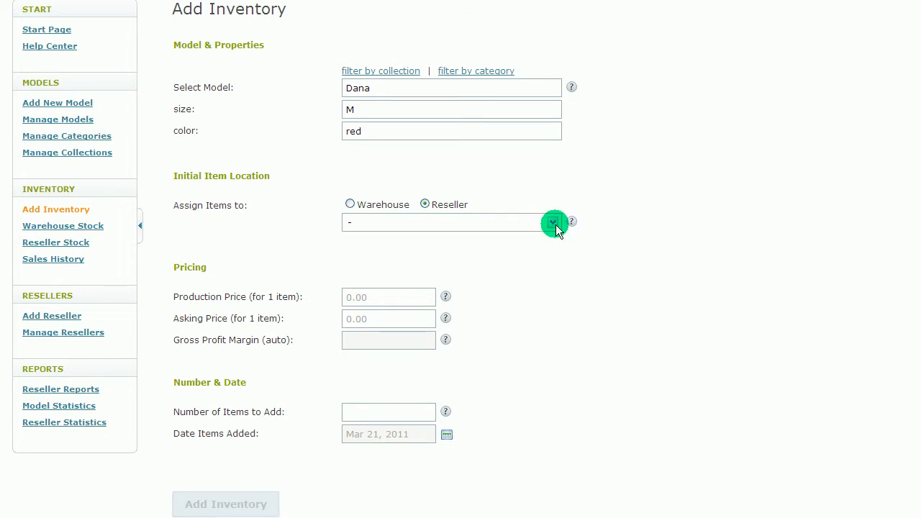
pyautogui.click(350, 204)
# Step: Set the production price to 15 and the asking price to 30 per item
pyautogui.click(347, 296)
pyautogui.write('15')
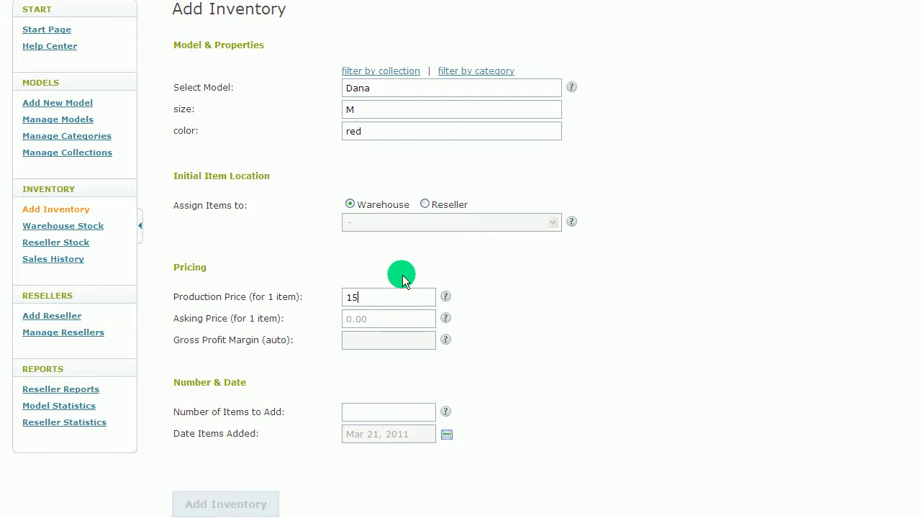
pyautogui.click(367, 325)
pyautogui.write('30')
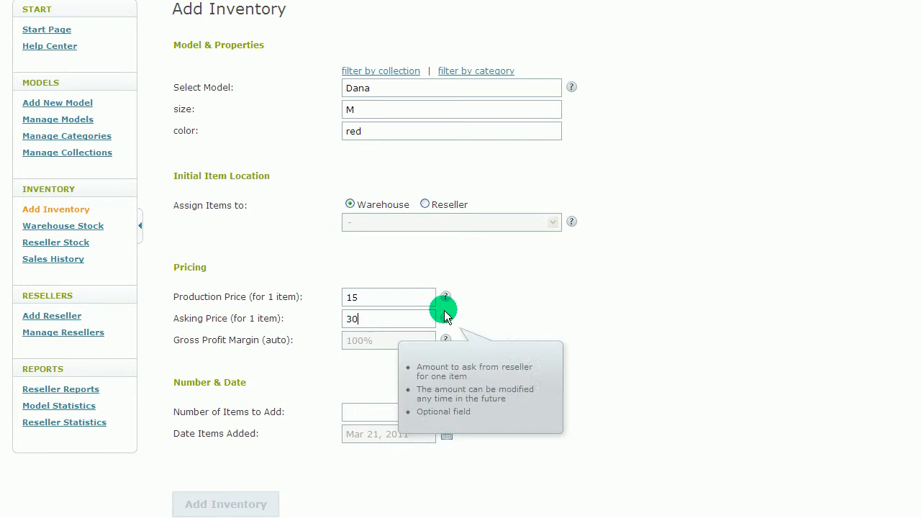
pyautogui.moveTo(446, 341)
# Step: Set the number of items to add to 10 and submit the inventory entry
pyautogui.scroll(-2, 378, 371)
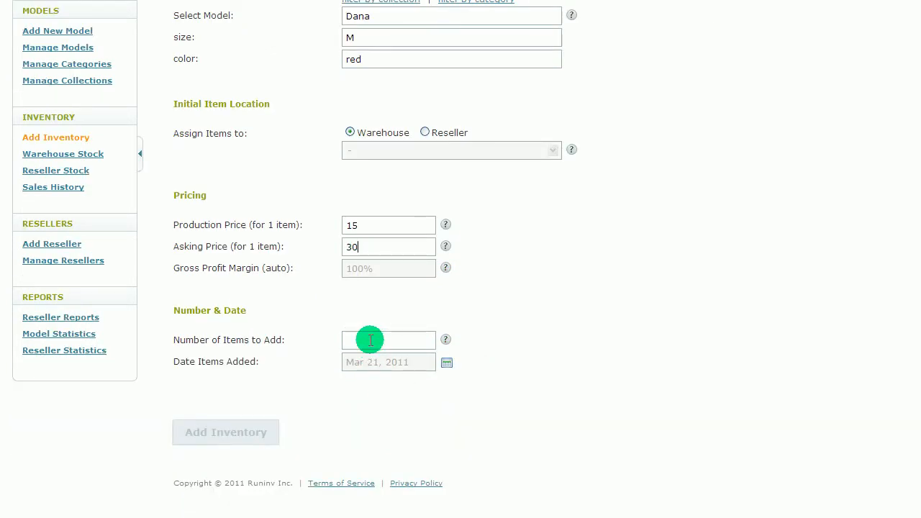
pyautogui.click(371, 341)
pyautogui.write('10')
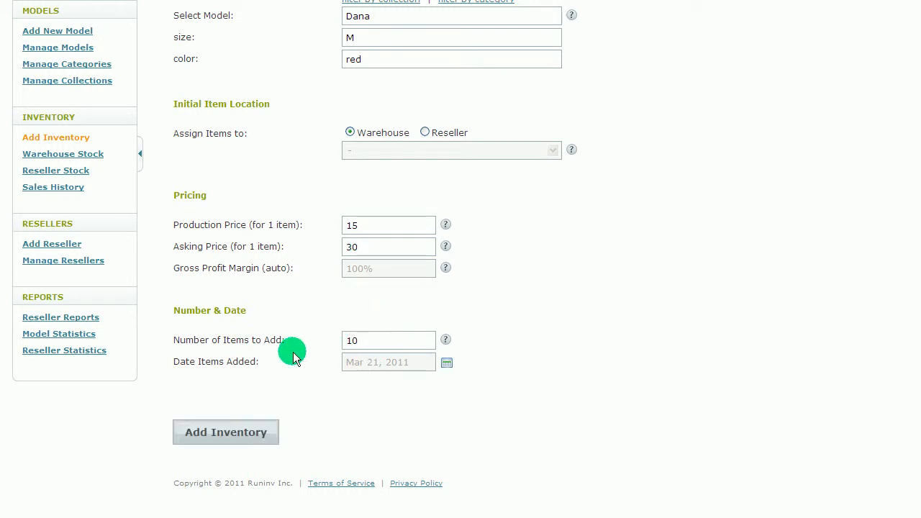
pyautogui.click(231, 429)
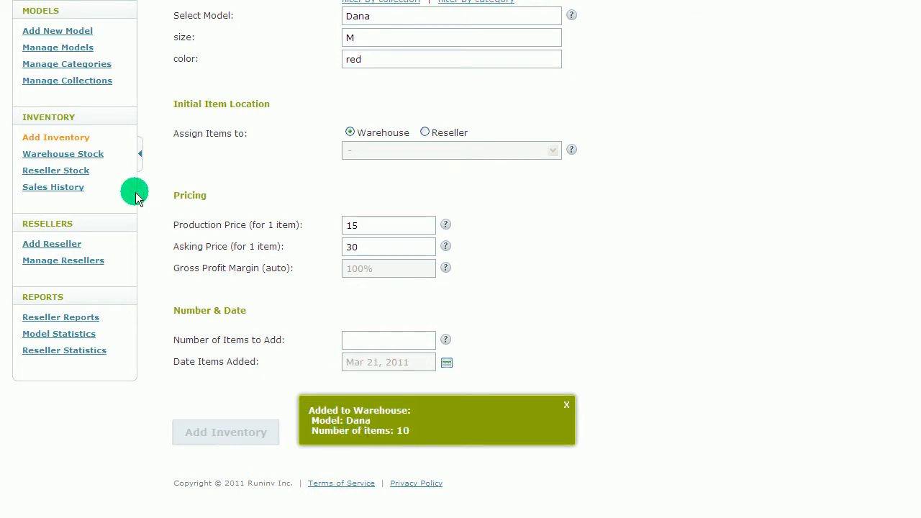
# Step: Open the Warehouse Stock list and turn its model images off and back on
pyautogui.click(92, 153)
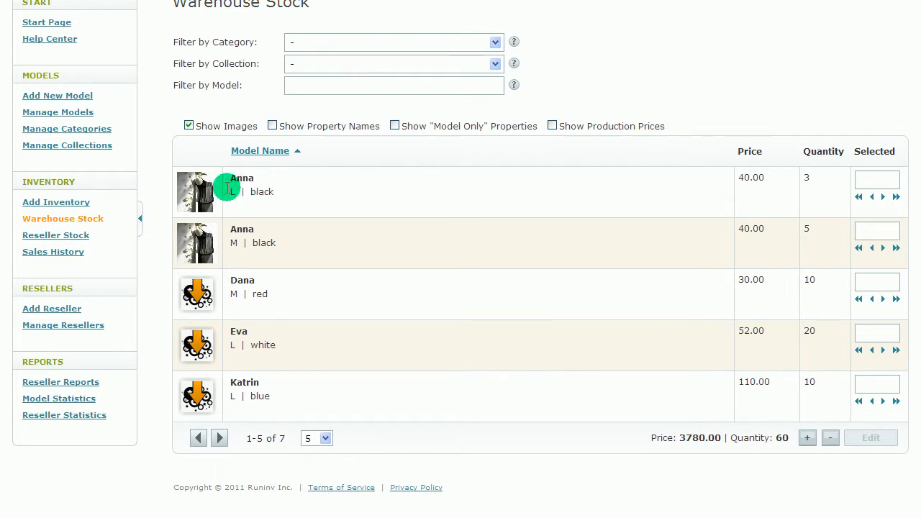
pyautogui.moveTo(201, 194)
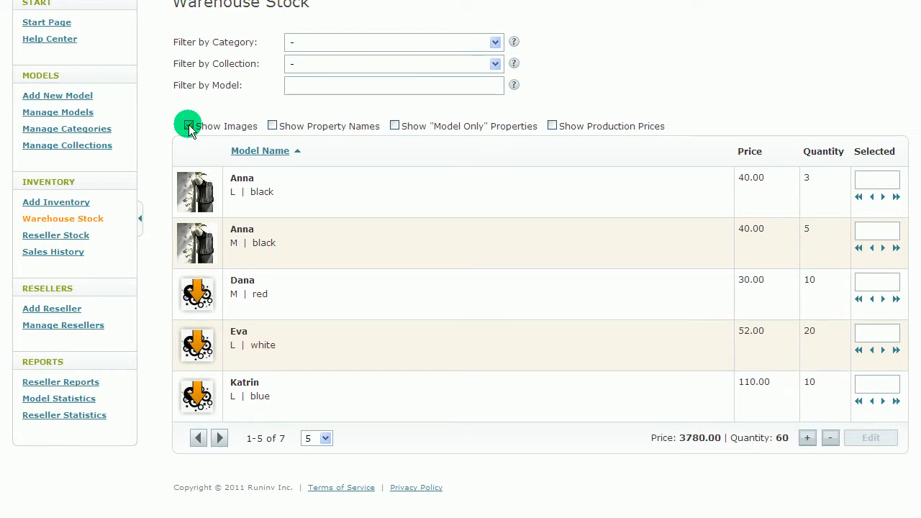
pyautogui.click(188, 126)
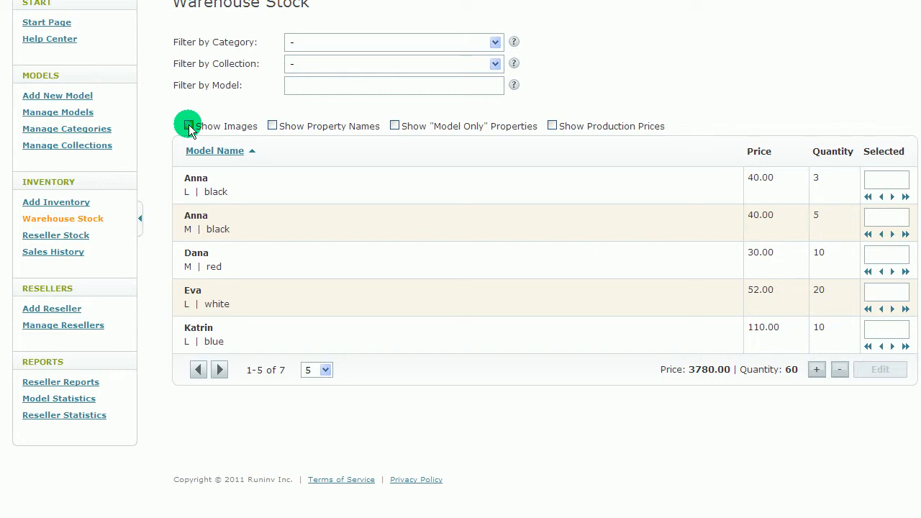
pyautogui.click(188, 125)
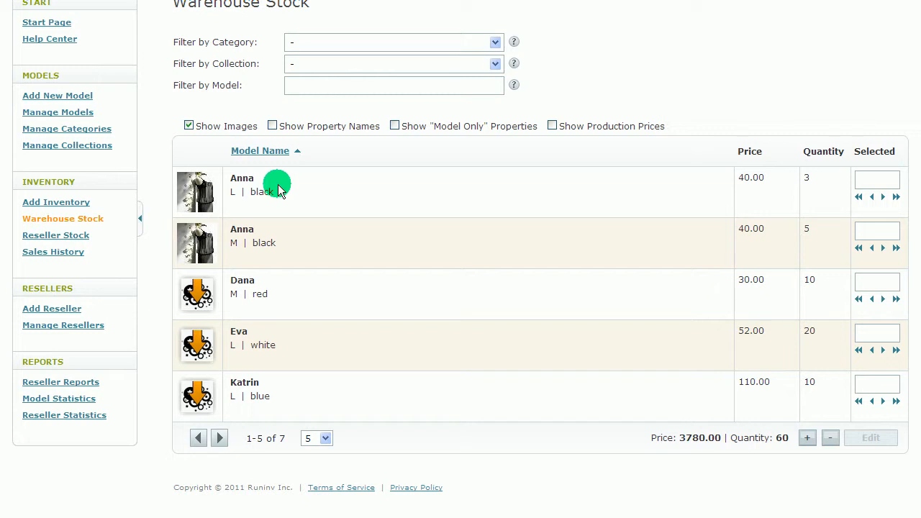
# Step: Show property names in the stock list, and temporarily reveal the model-only properties and the production prices
pyautogui.click(273, 125)
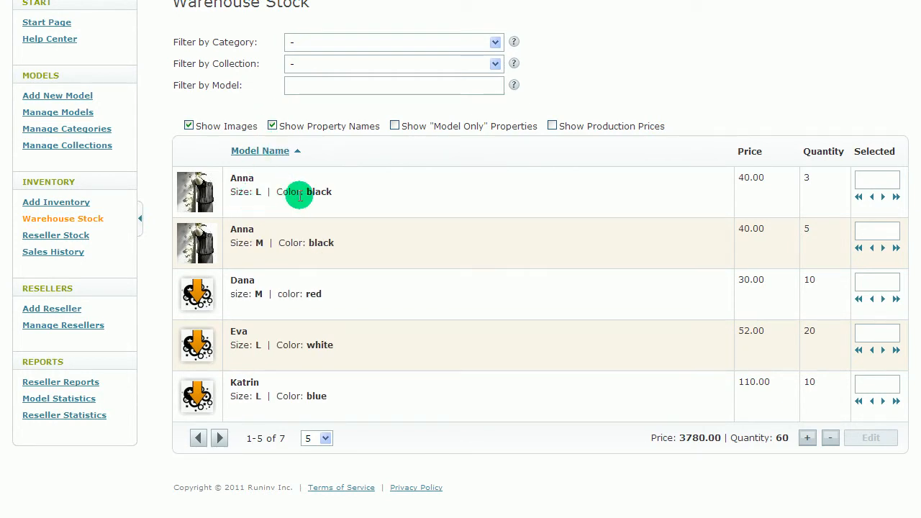
pyautogui.click(394, 127)
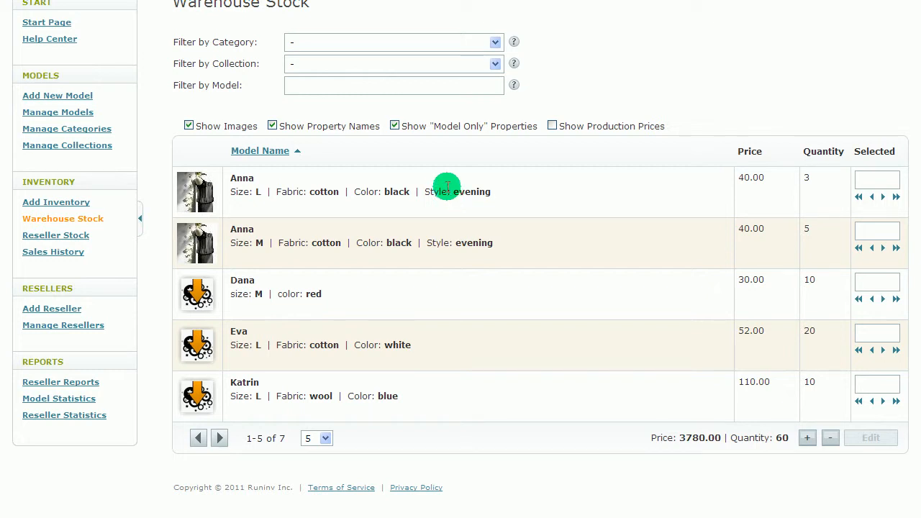
pyautogui.click(395, 126)
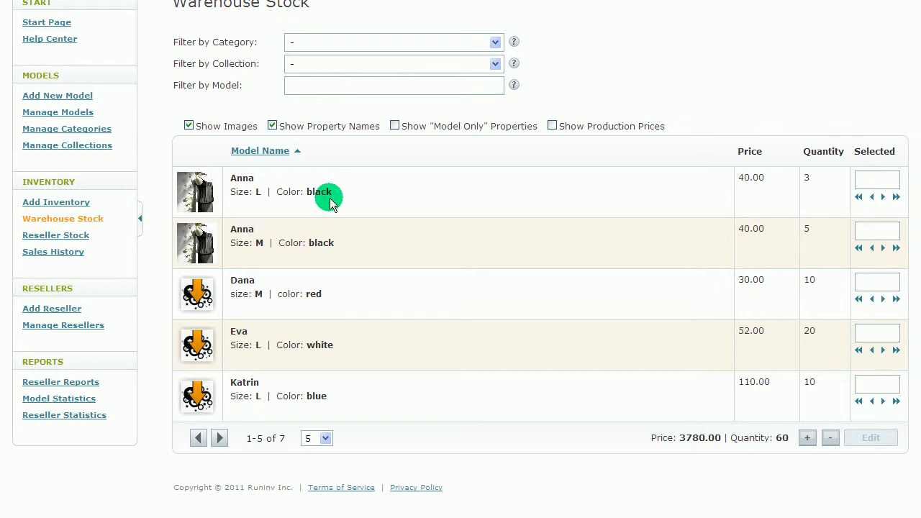
pyautogui.click(551, 126)
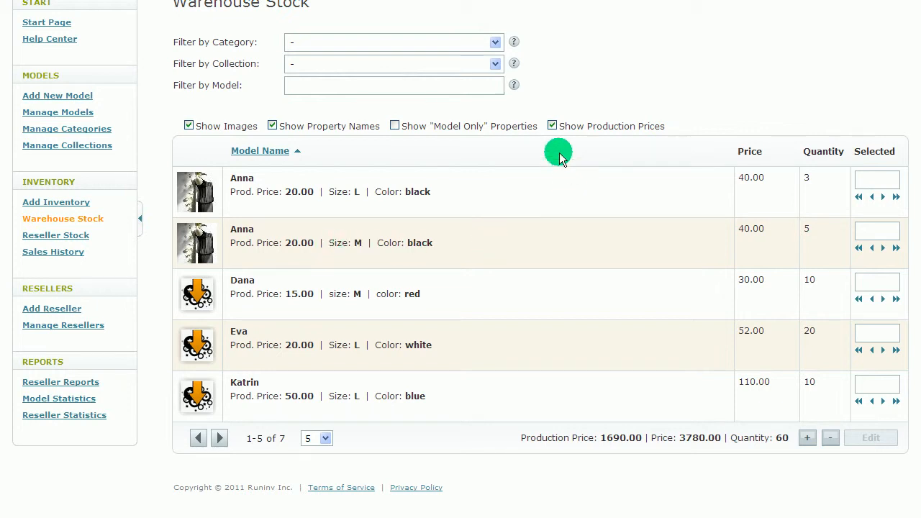
pyautogui.click(552, 126)
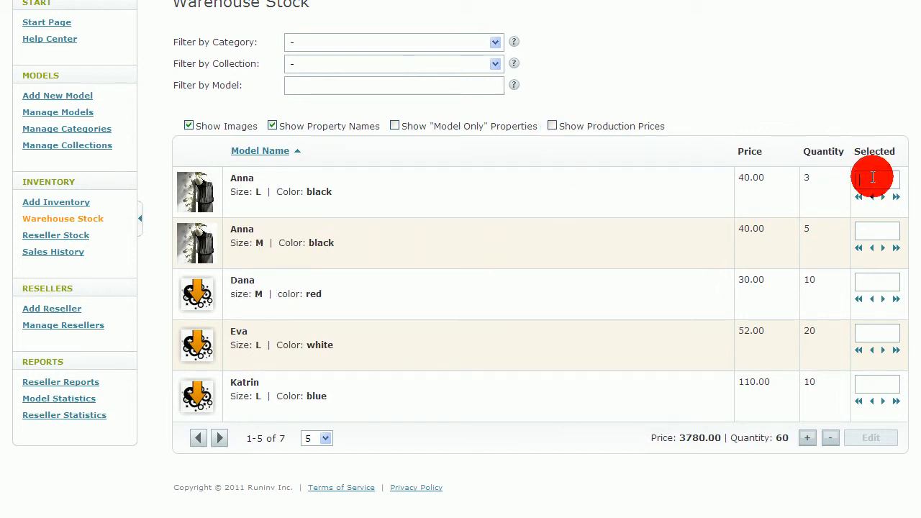
# Step: Select 1 item of the black size L Anna model and clear that selection again
pyautogui.write('1')
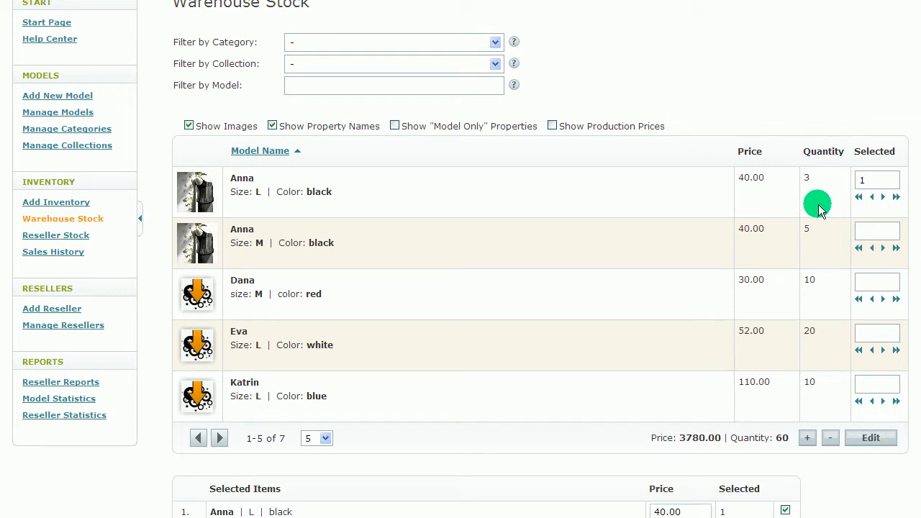
pyautogui.press('BackSpace')
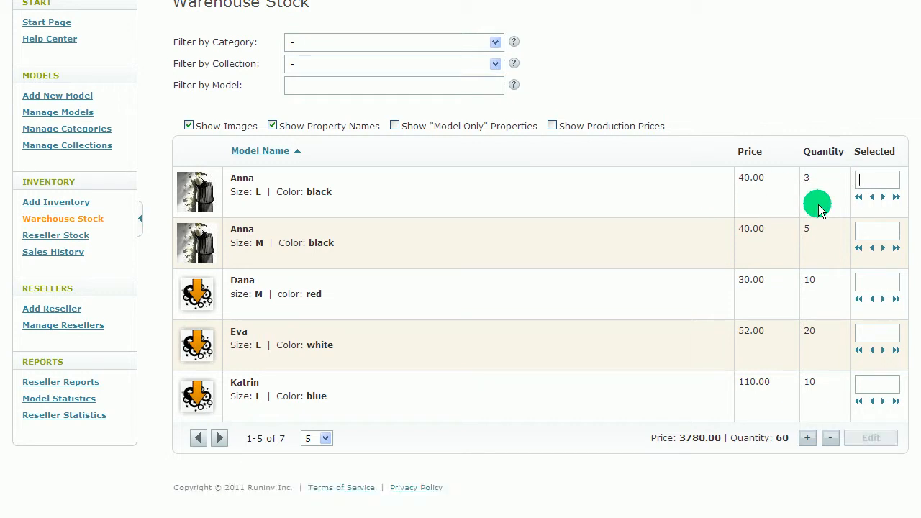
# Step: Page through the warehouse stock list to review all items
pyautogui.click(219, 438)
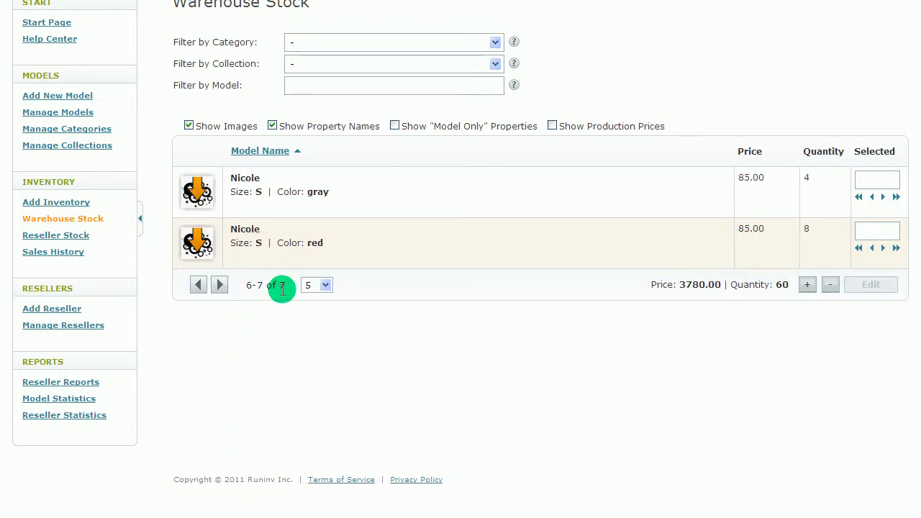
pyautogui.click(219, 285)
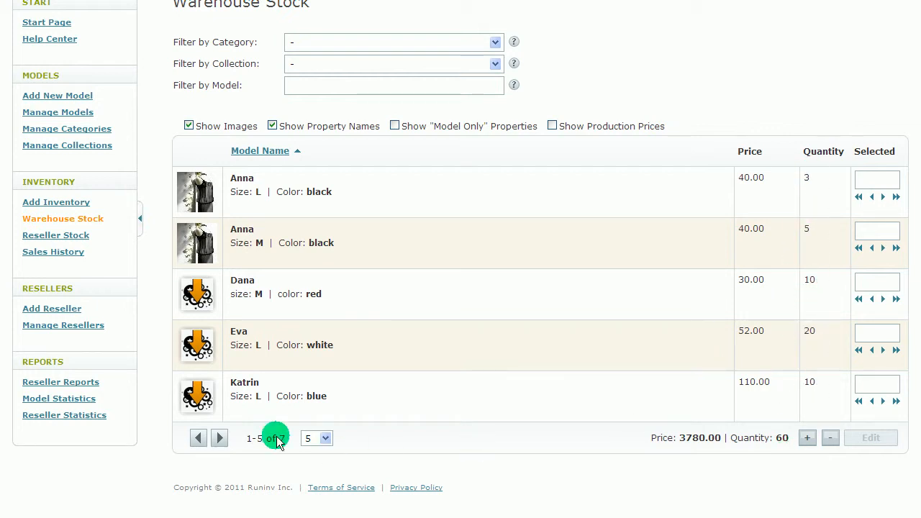
pyautogui.click(219, 437)
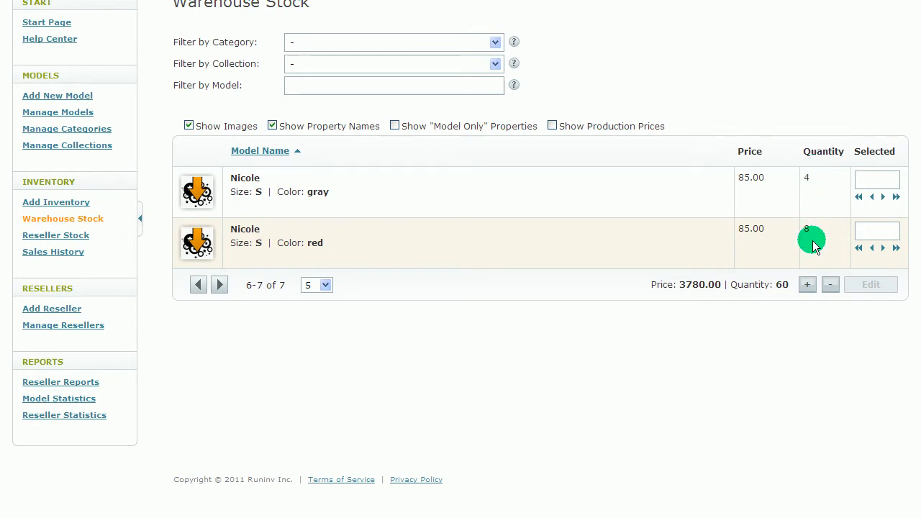
pyautogui.click(220, 288)
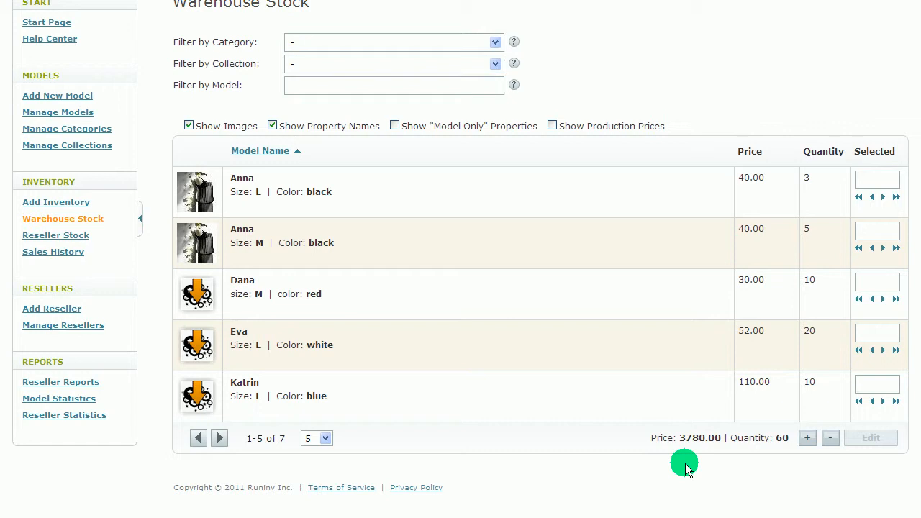
# Step: Filter the warehouse stock by model Anna and select all of the listed items
pyautogui.click(306, 84)
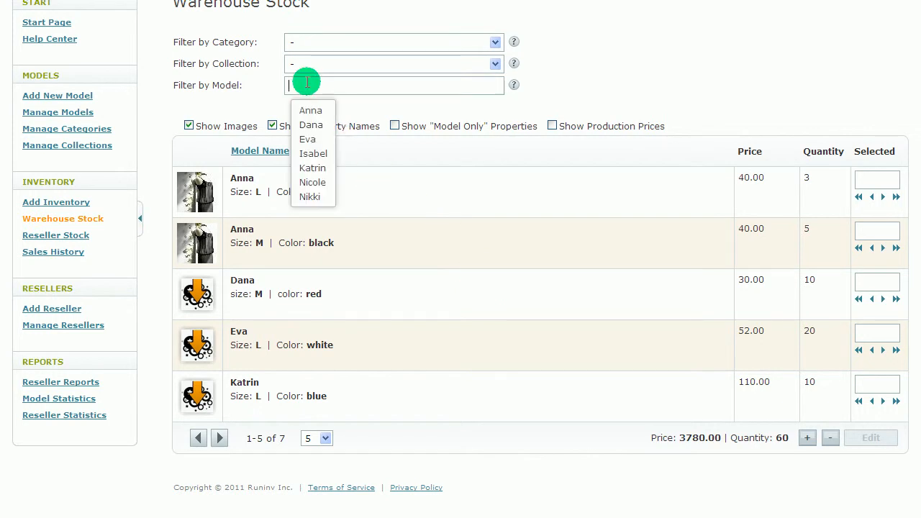
pyautogui.click(306, 112)
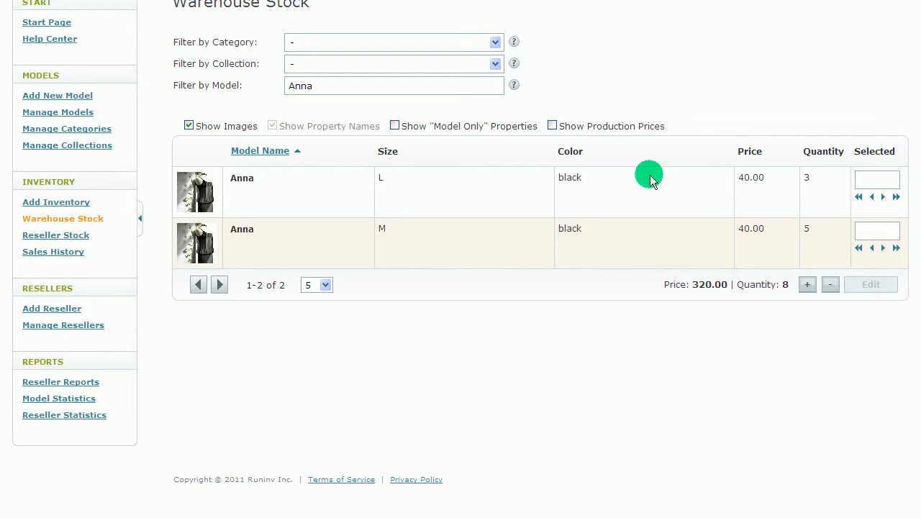
pyautogui.click(806, 284)
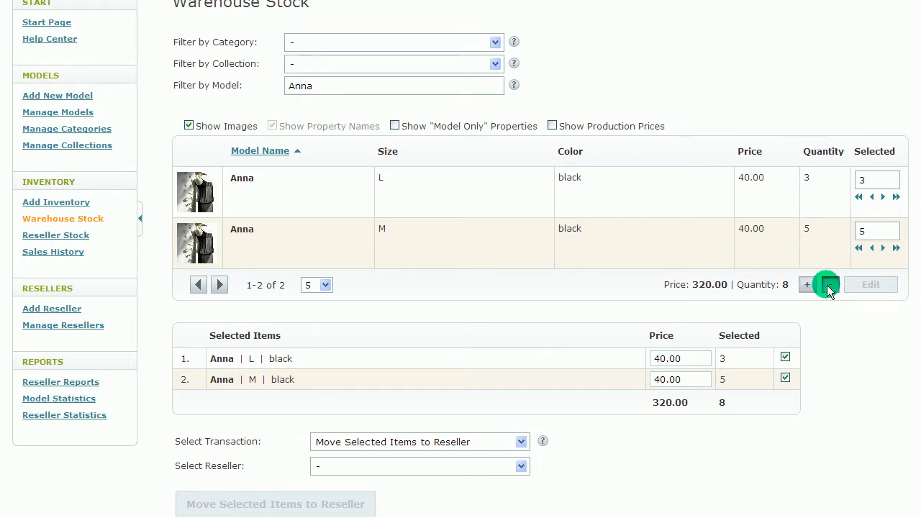
pyautogui.click(831, 285)
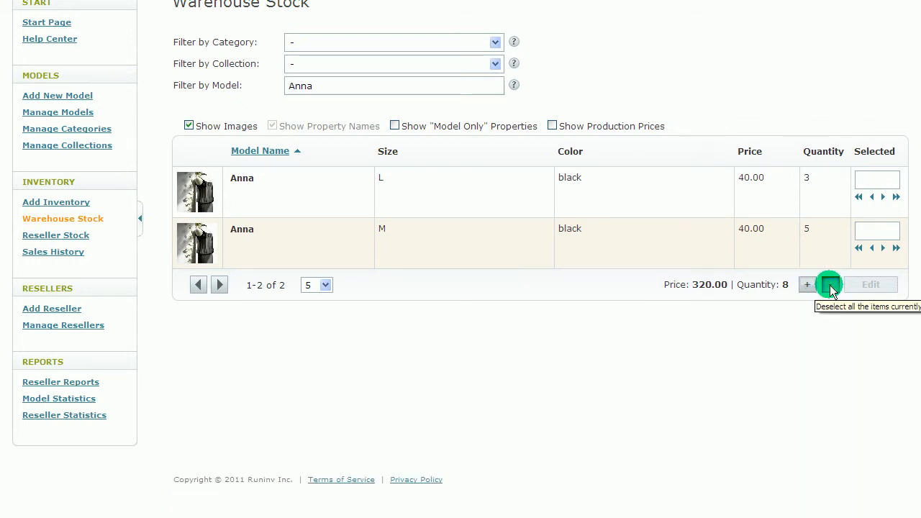
pyautogui.click(807, 285)
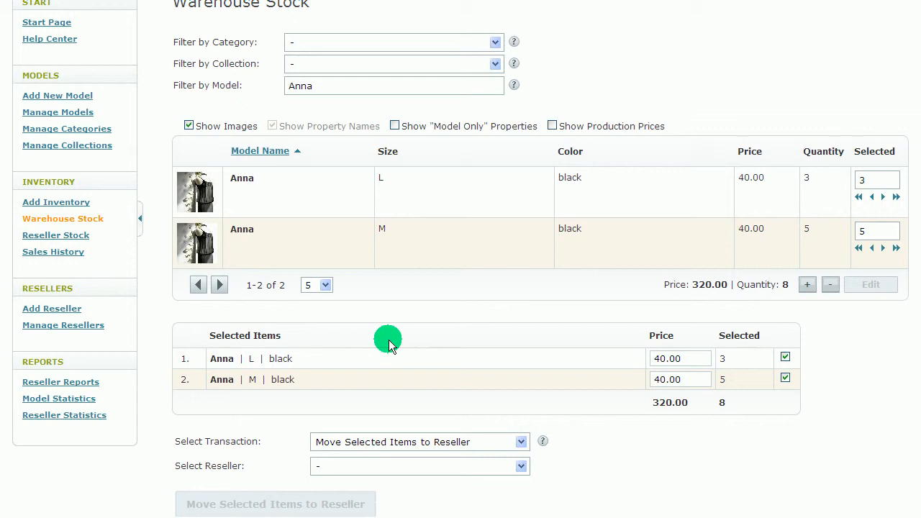
# Step: Filter the warehouse stock by model Dana and select 5 of the red size M items
pyautogui.doubleClick(335, 87)
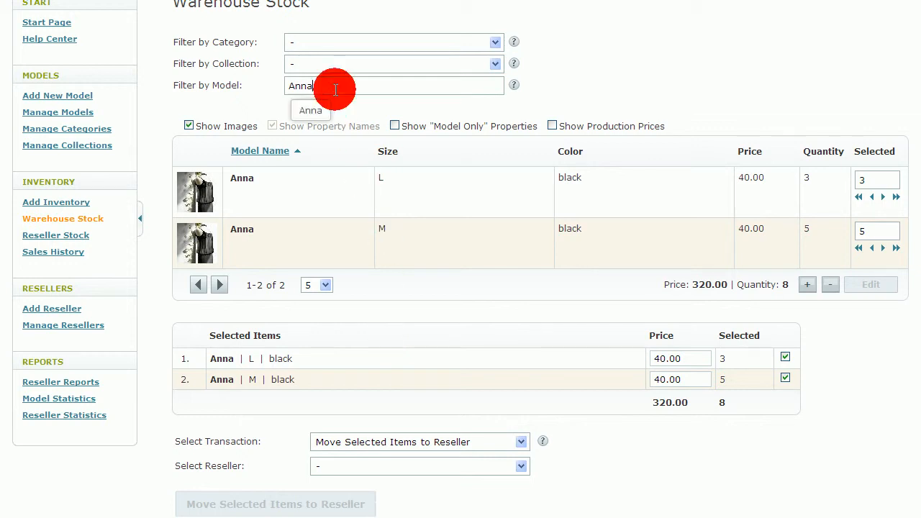
pyautogui.write('d')
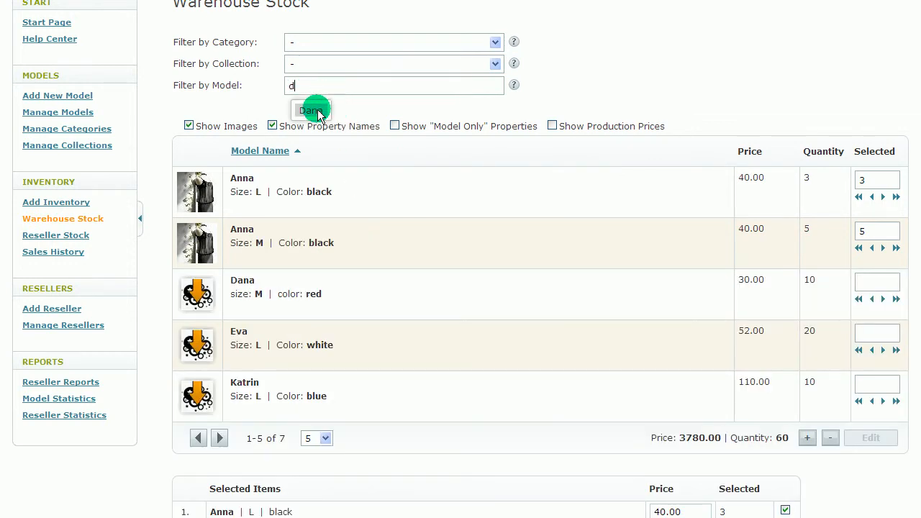
pyautogui.click(315, 110)
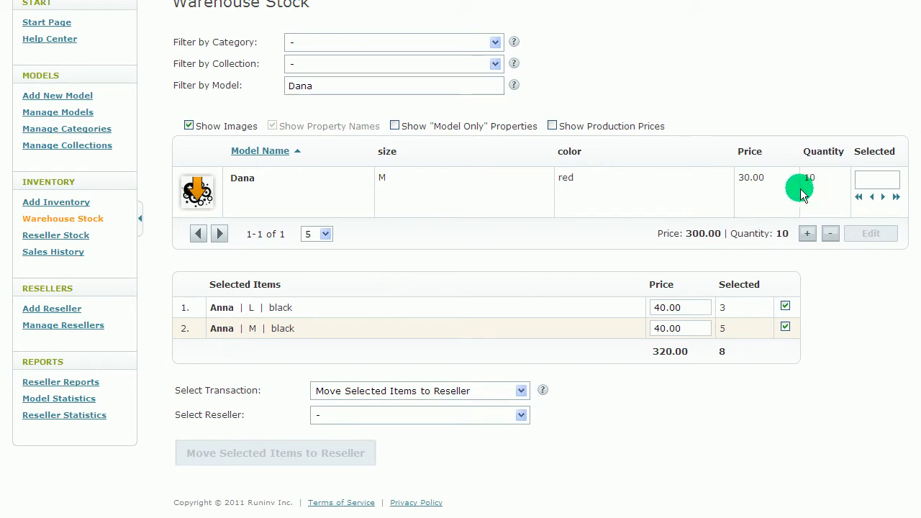
pyautogui.click(876, 183)
pyautogui.write('5')
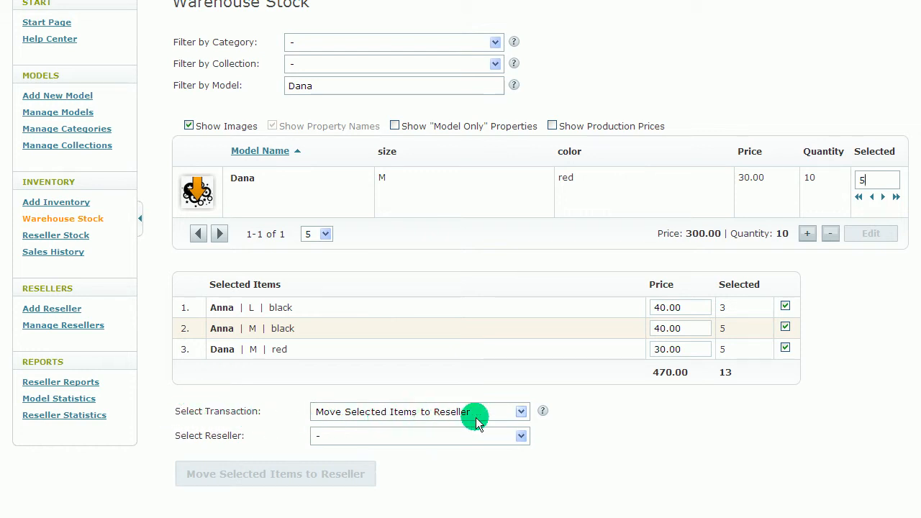
# Step: Review the transaction types available for the selected items, trying the set-price option before returning to Move Selected Items to Reseller
pyautogui.click(521, 412)
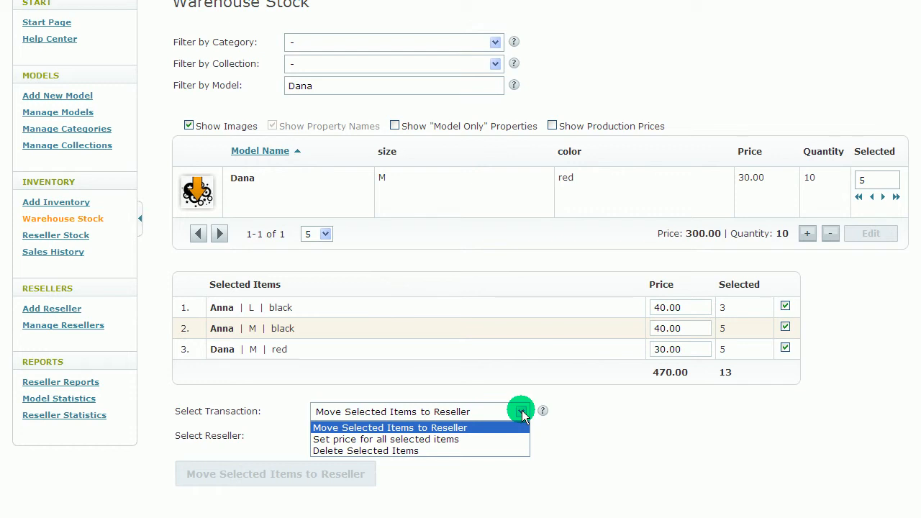
pyautogui.click(521, 412)
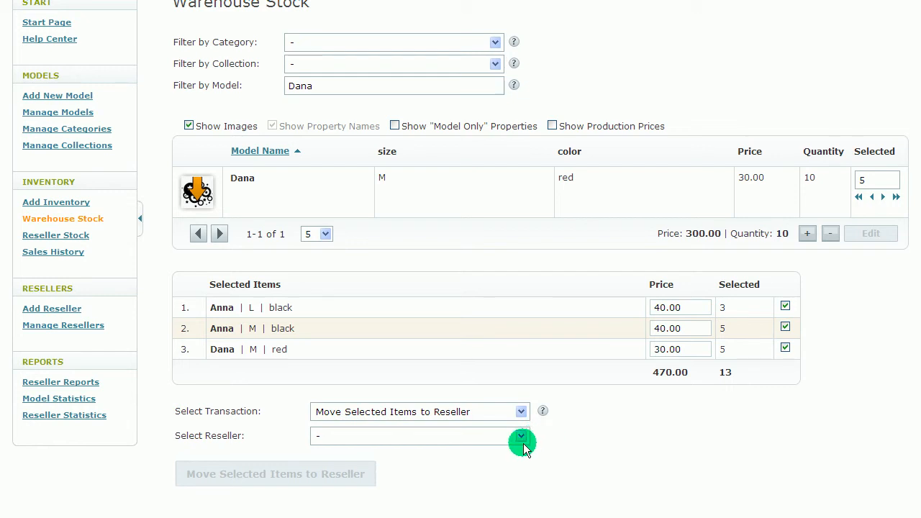
pyautogui.click(521, 411)
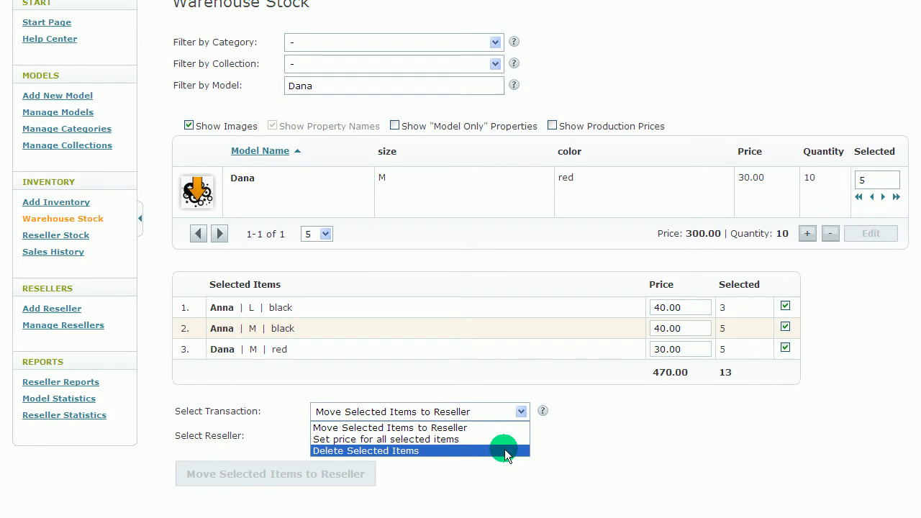
pyautogui.click(546, 440)
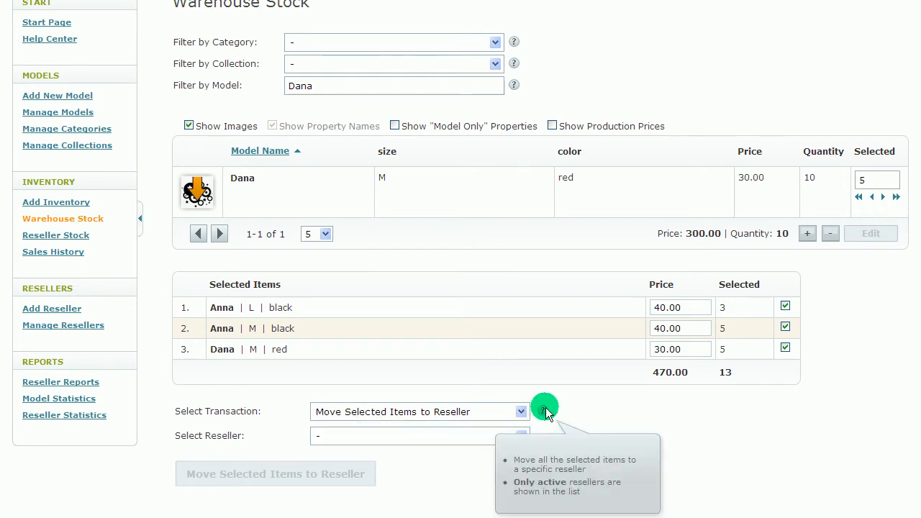
pyautogui.click(521, 411)
pyautogui.click(508, 439)
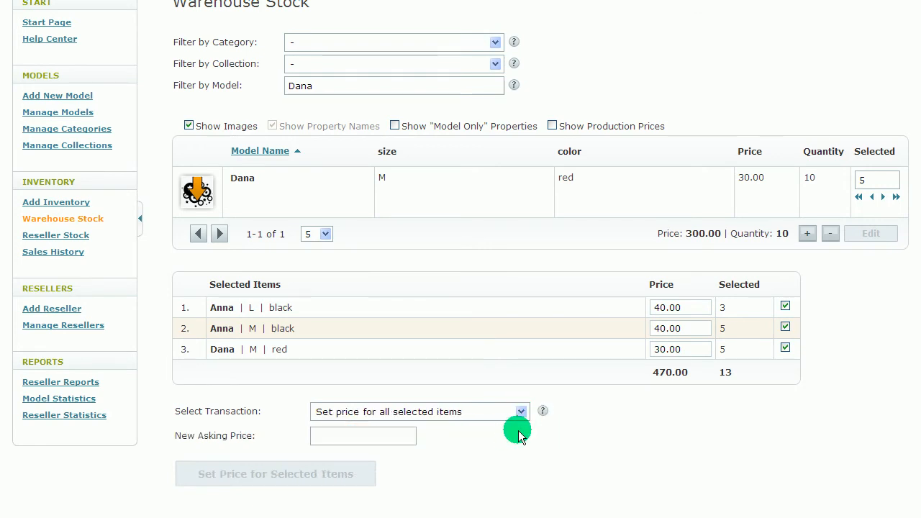
pyautogui.click(521, 411)
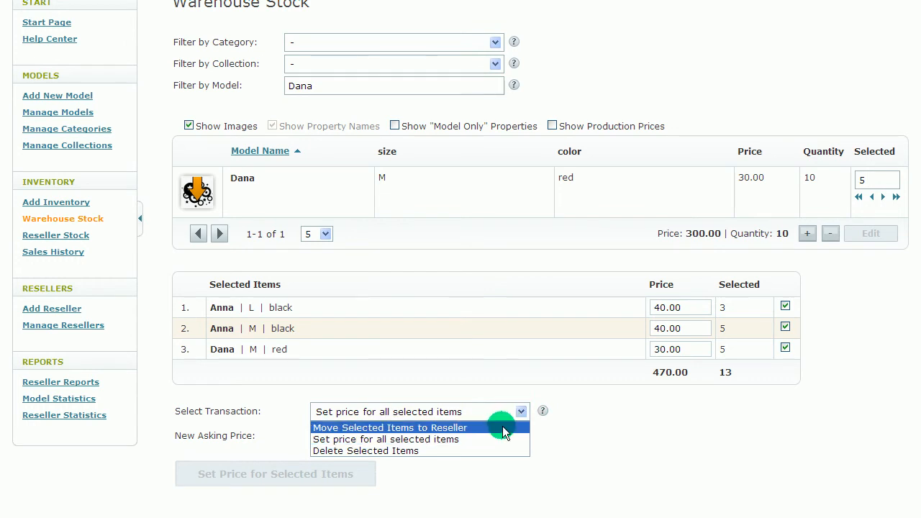
pyautogui.click(502, 427)
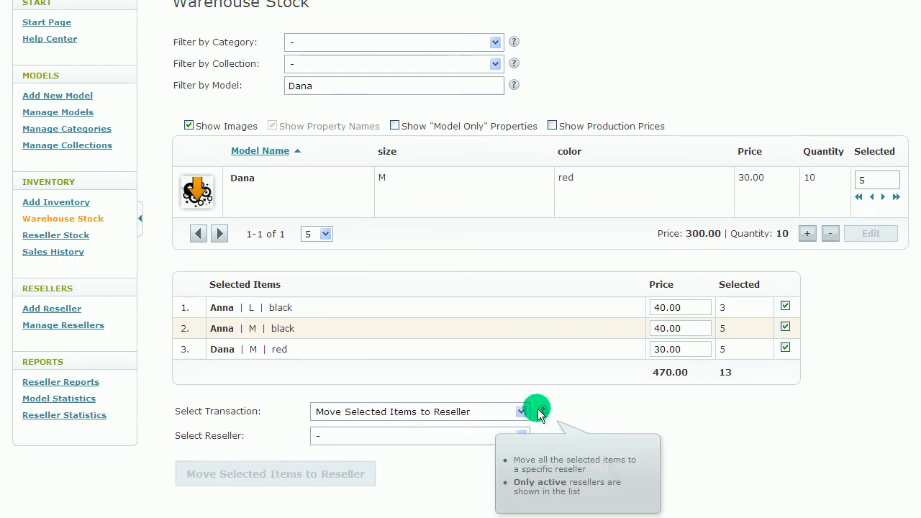
# Step: Set the selected items' prices to 11 for Anna L black, 22 for Anna M black and 33 for Dana M red
pyautogui.doubleClick(678, 307)
pyautogui.write('11')
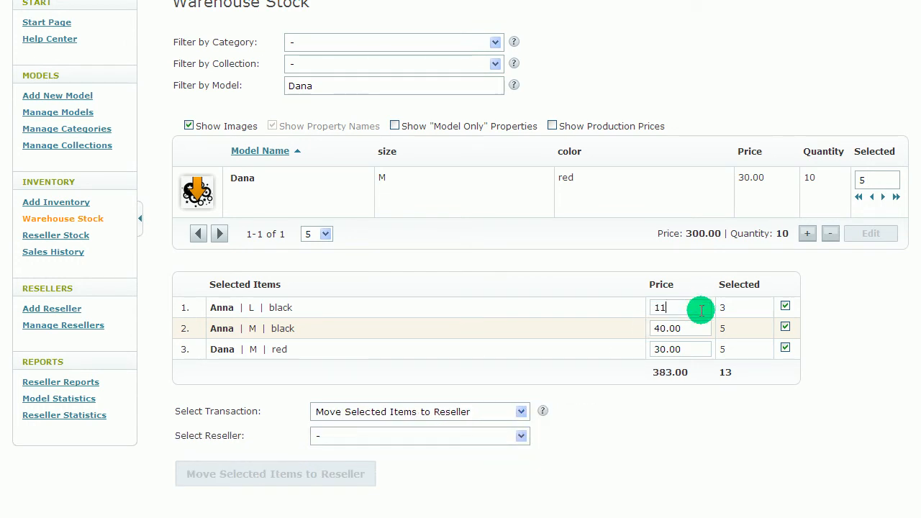
pyautogui.doubleClick(696, 328)
pyautogui.write('22')
pyautogui.doubleClick(691, 348)
pyautogui.write('33')
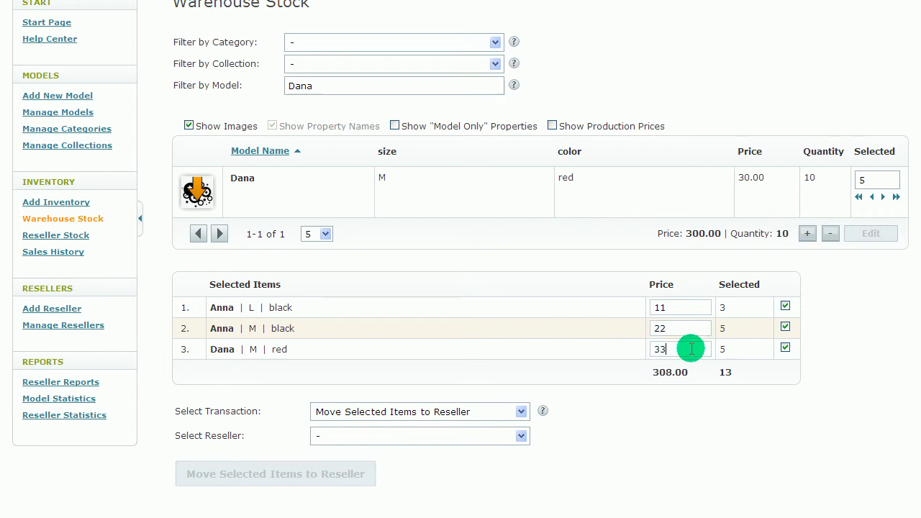
# Step: Choose Main Street as the reseller, move the selected items to it and confirm the transaction
pyautogui.click(502, 436)
pyautogui.click(475, 475)
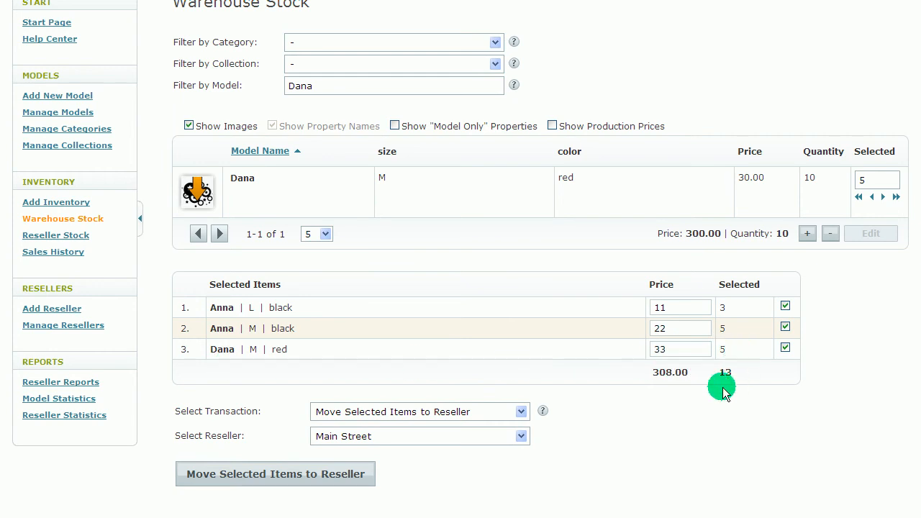
pyautogui.click(322, 469)
pyautogui.click(398, 269)
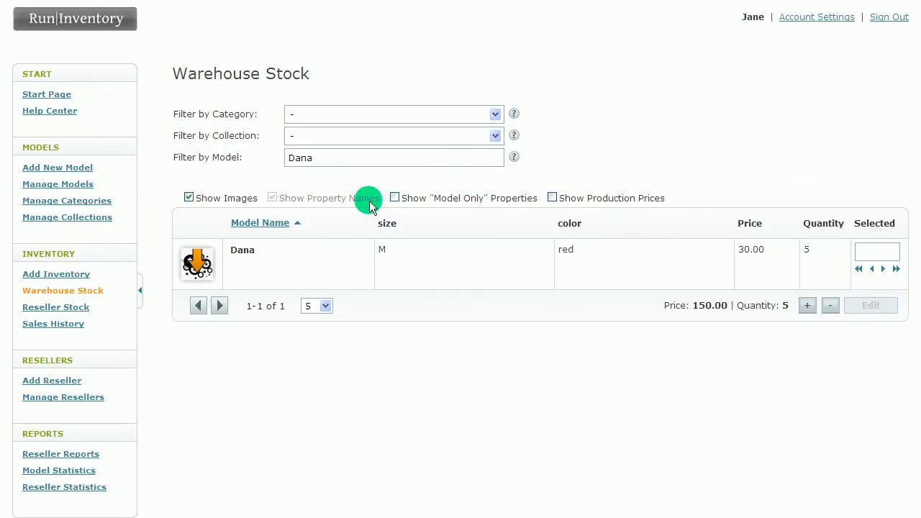
# Step: Clear the model filter and review the full list of items remaining in the warehouse stock
pyautogui.doubleClick(353, 161)
pyautogui.press('BackSpace')
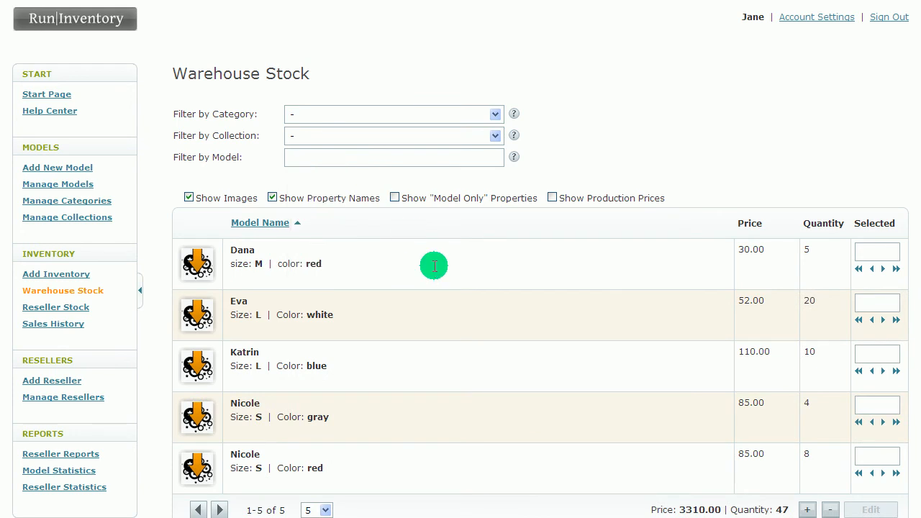
pyautogui.scroll(-1, 435, 266)
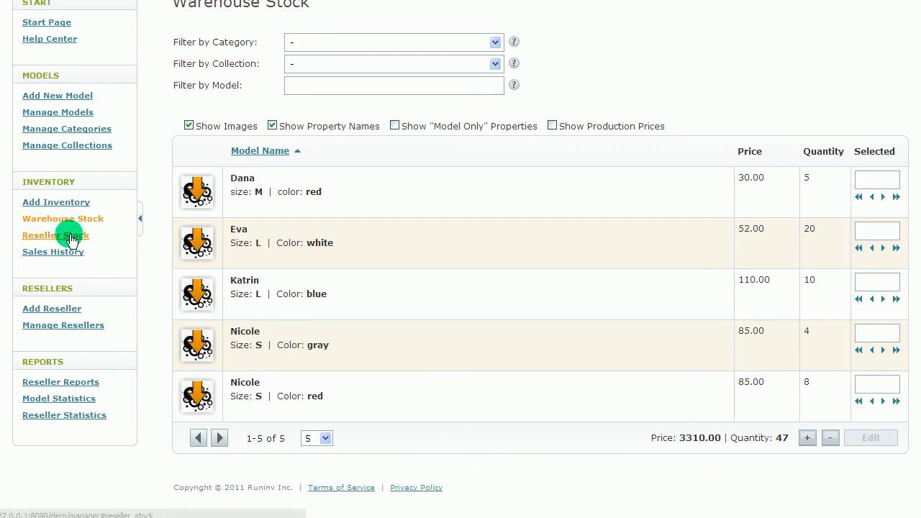
# Step: Open the sales history
pyautogui.click(73, 259)
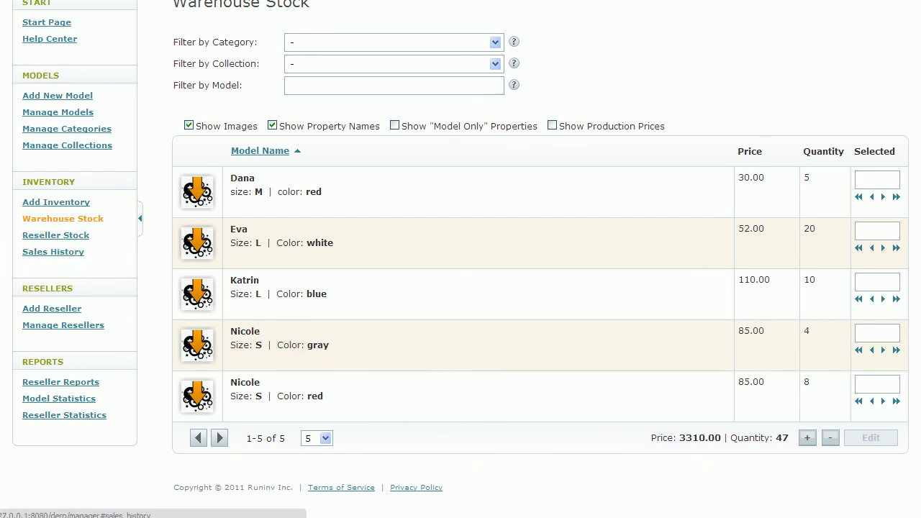